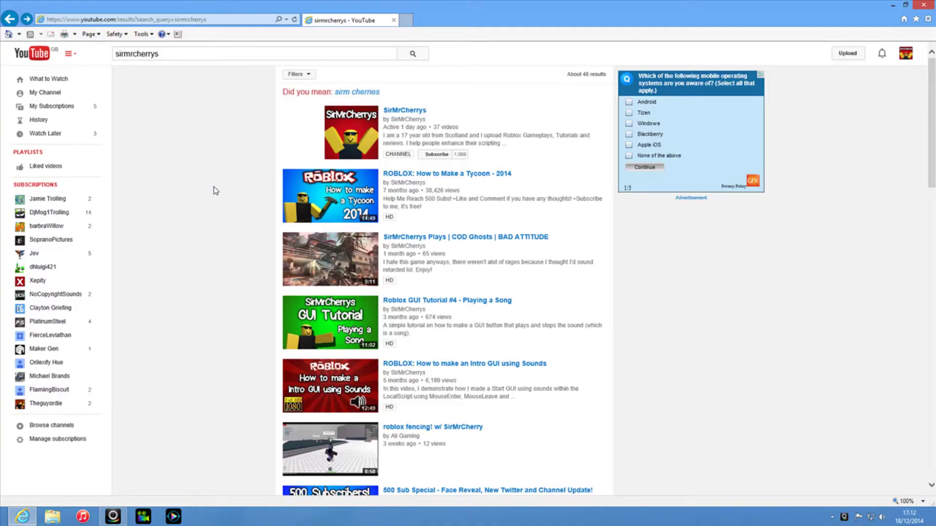
# Select the SirMrCherrys channel from the top YouTube search result to load its page
pyautogui.click(413, 117)
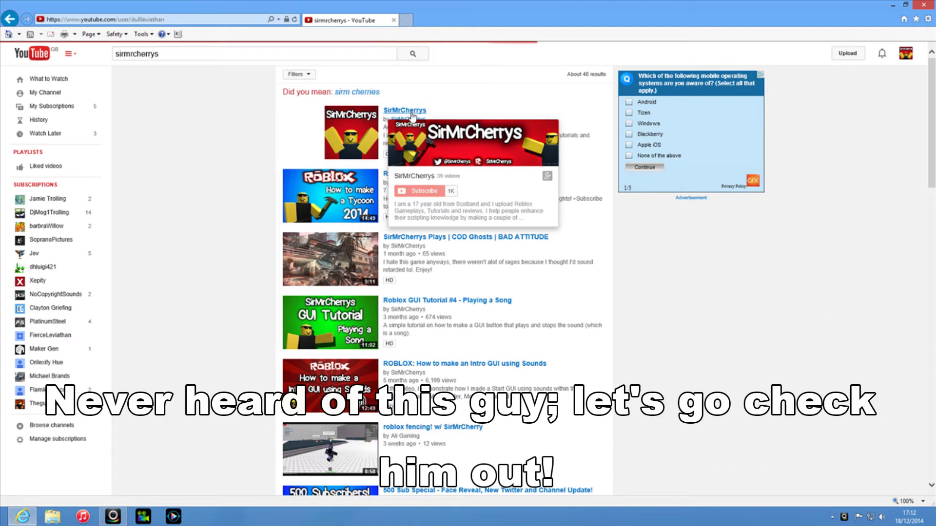